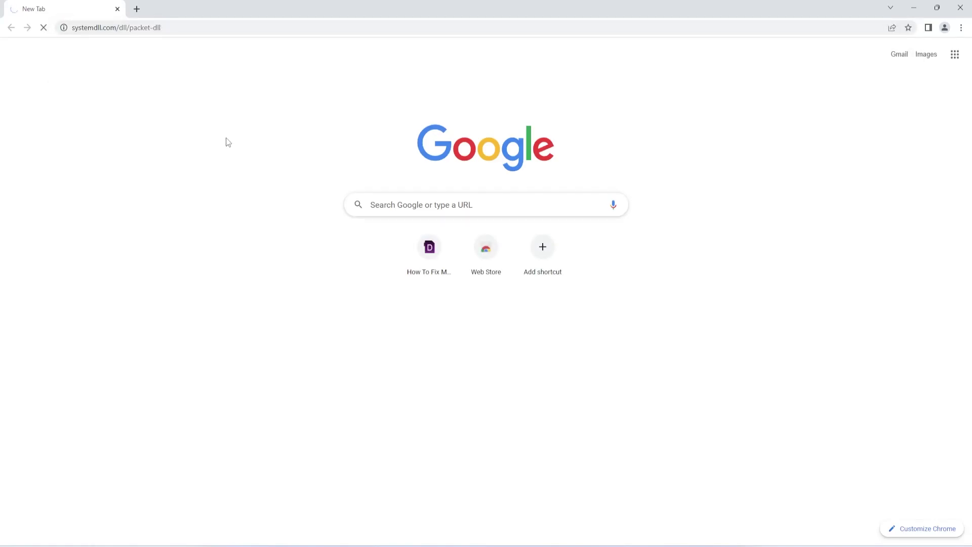
# Step: Download the 32-bit 4.1.0.2001 PACKET.DLL zip into the Desktop's 32-bit folder
pyautogui.scroll(-10, 348, 213)
pyautogui.scroll(-13, 348, 214)
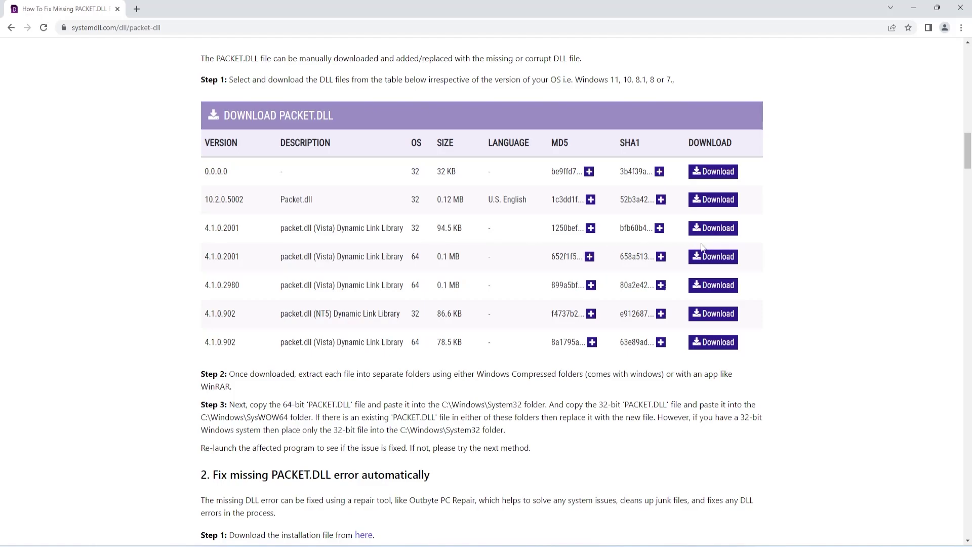
pyautogui.click(717, 233)
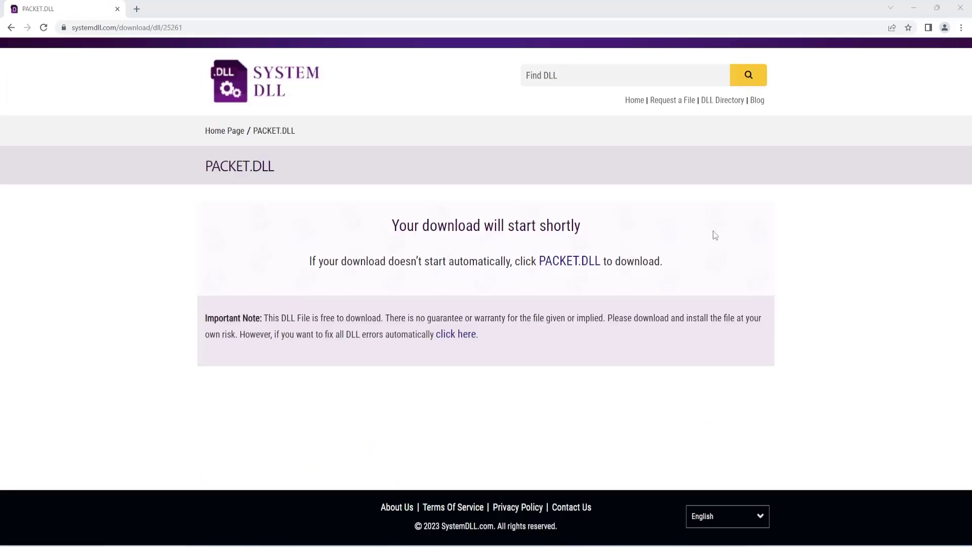
pyautogui.click(406, 273)
# Step: Download the 64-bit 4.1.0.2001 PACKET.DLL zip into the Desktop's 64-bit folder
pyautogui.click(12, 27)
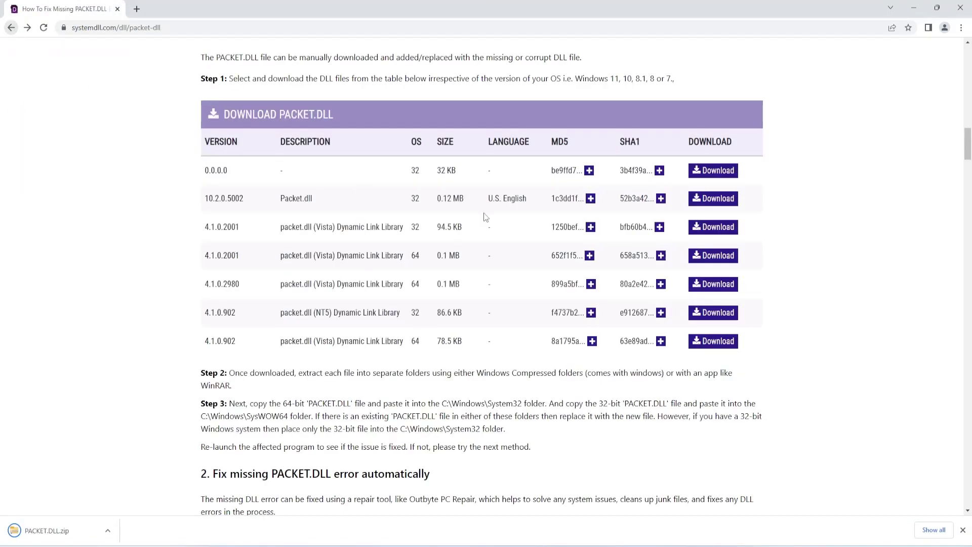
pyautogui.click(723, 258)
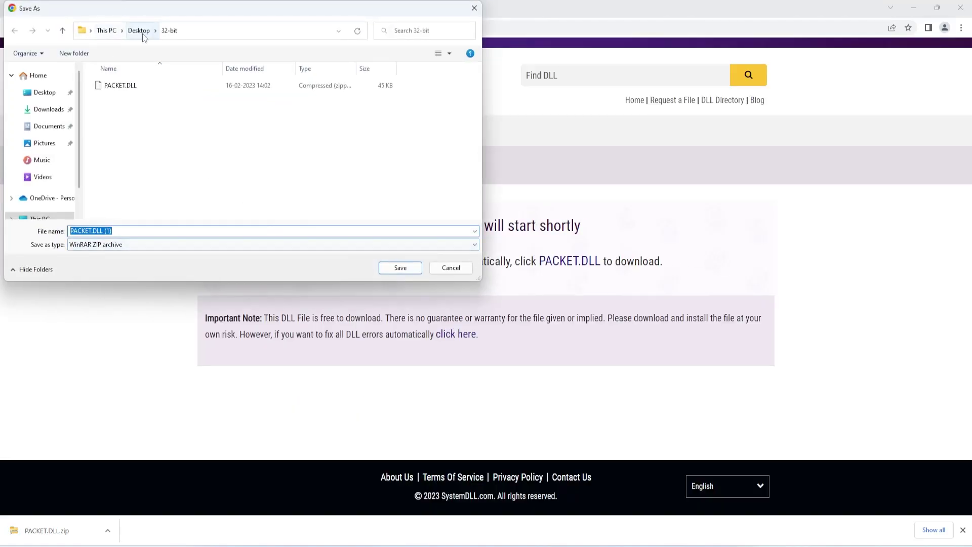
pyautogui.click(137, 31)
pyautogui.doubleClick(119, 100)
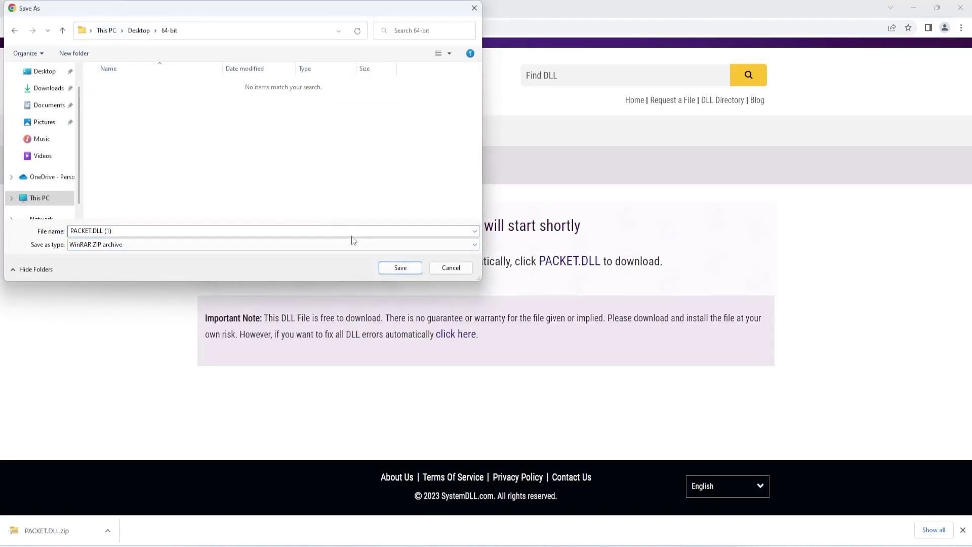
pyautogui.click(399, 269)
# Step: Extract the PACKET.DLL zip in the 32-bit folder and move its extracted window aside
pyautogui.click(915, 12)
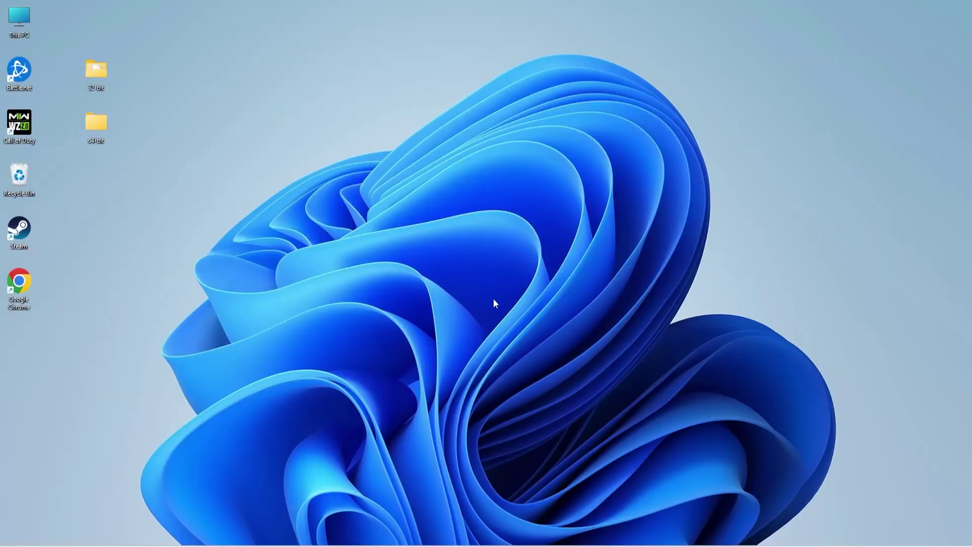
pyautogui.doubleClick(93, 83)
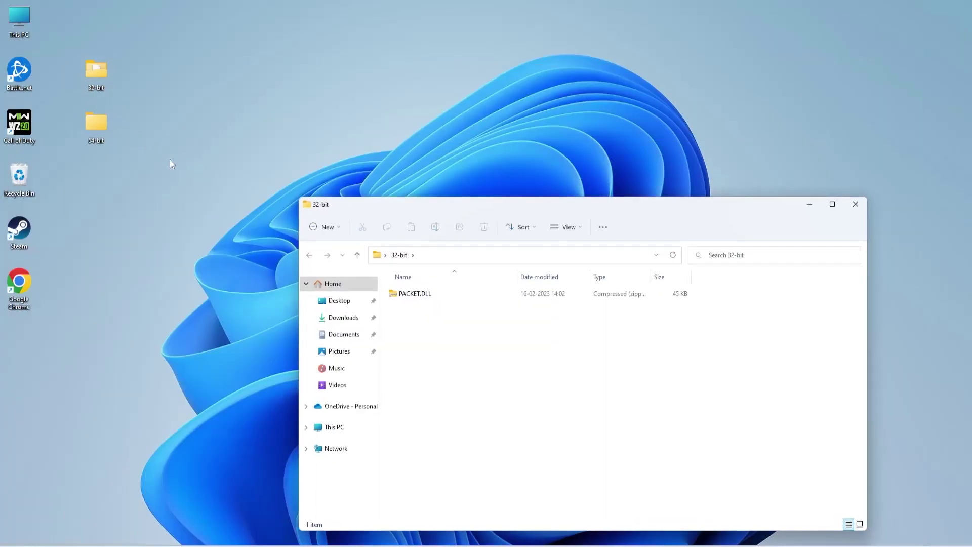
pyautogui.click(415, 297)
pyautogui.rightClick(415, 296)
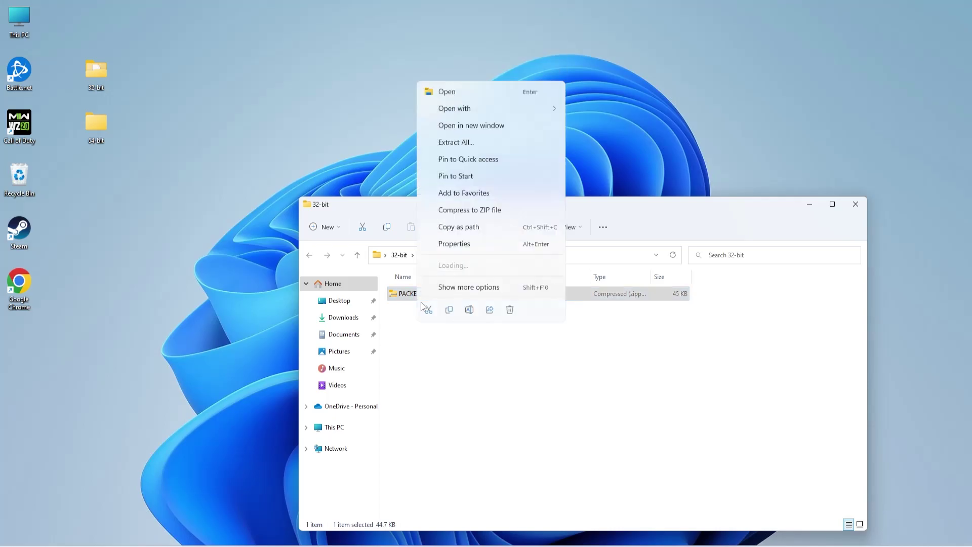
pyautogui.click(470, 144)
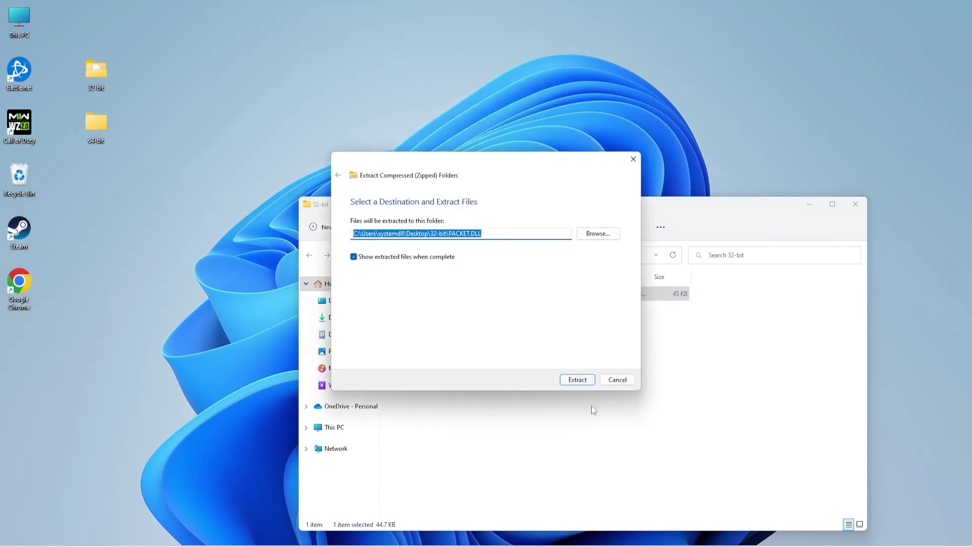
pyautogui.click(579, 380)
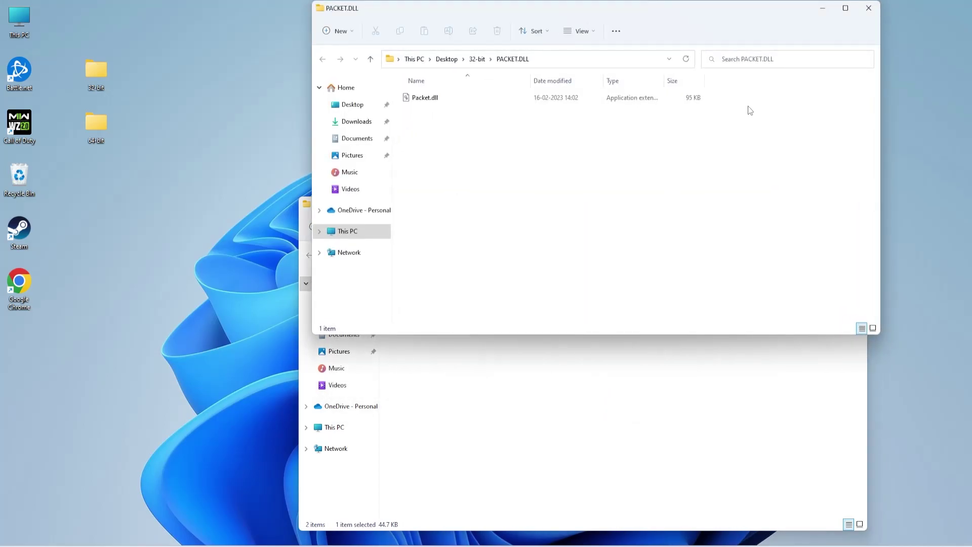
pyautogui.moveTo(579, 14); pyautogui.dragTo(691, 30)
pyautogui.click(473, 445)
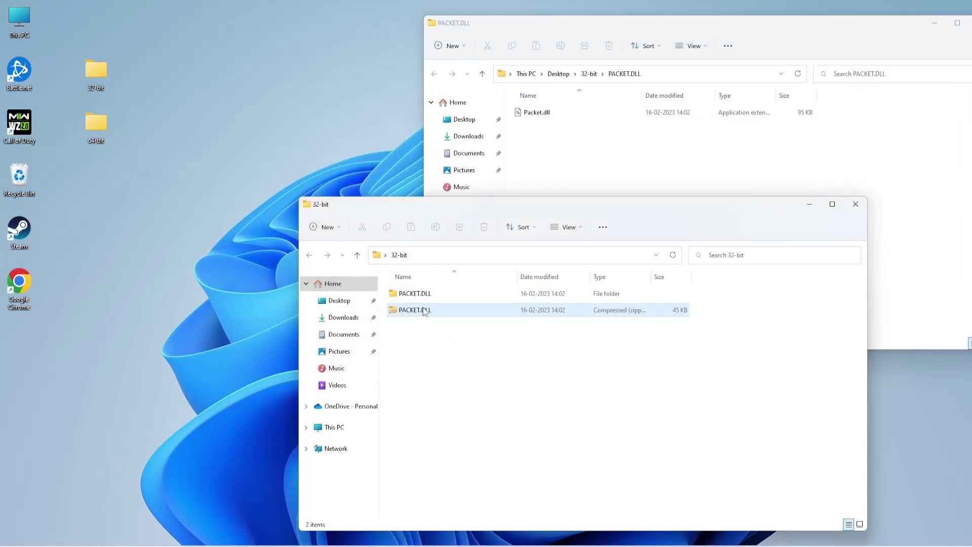
pyautogui.click(856, 204)
# Step: Extract the PACKET.DLL (1) zip in the 64-bit folder and place its window below the 32-bit one
pyautogui.doubleClick(105, 134)
pyautogui.rightClick(112, 96)
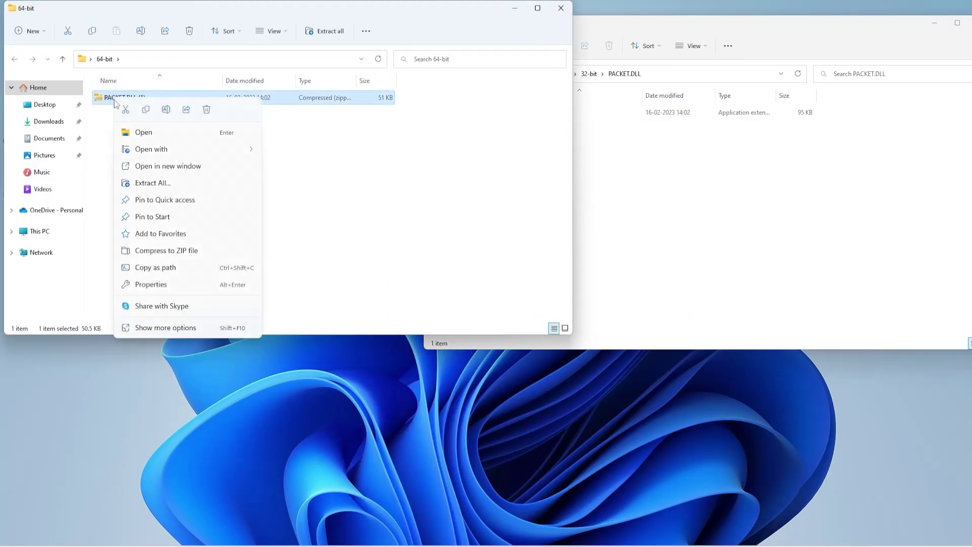
pyautogui.click(153, 184)
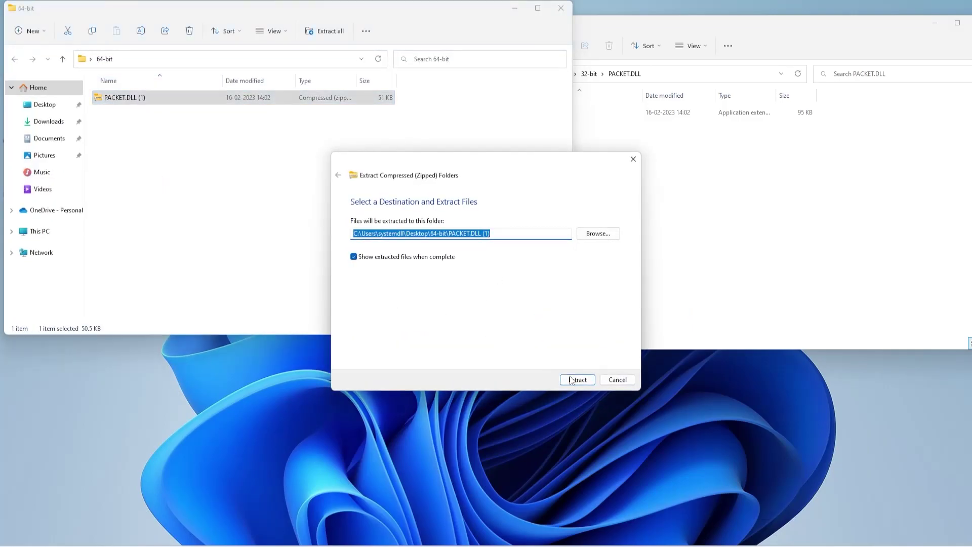
pyautogui.click(572, 379)
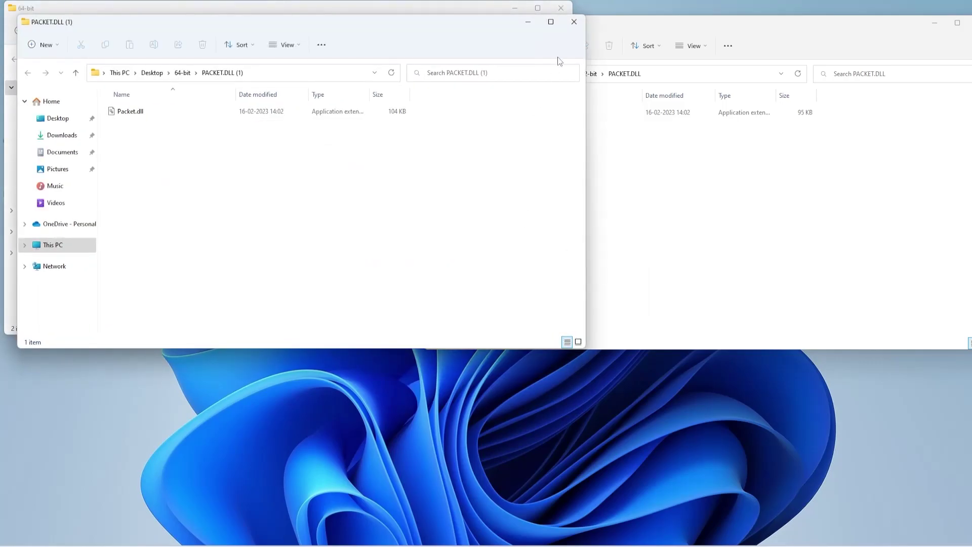
pyautogui.click(561, 8)
pyautogui.moveTo(214, 21); pyautogui.dragTo(619, 196)
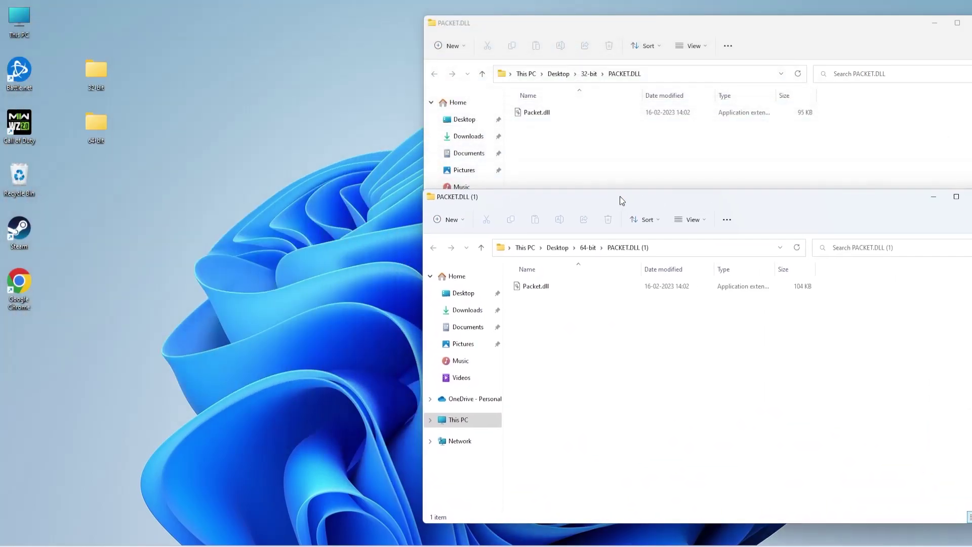
# Step: Browse This PC to C:\Windows and select the System32 folder
pyautogui.click(23, 18)
pyautogui.doubleClick(23, 18)
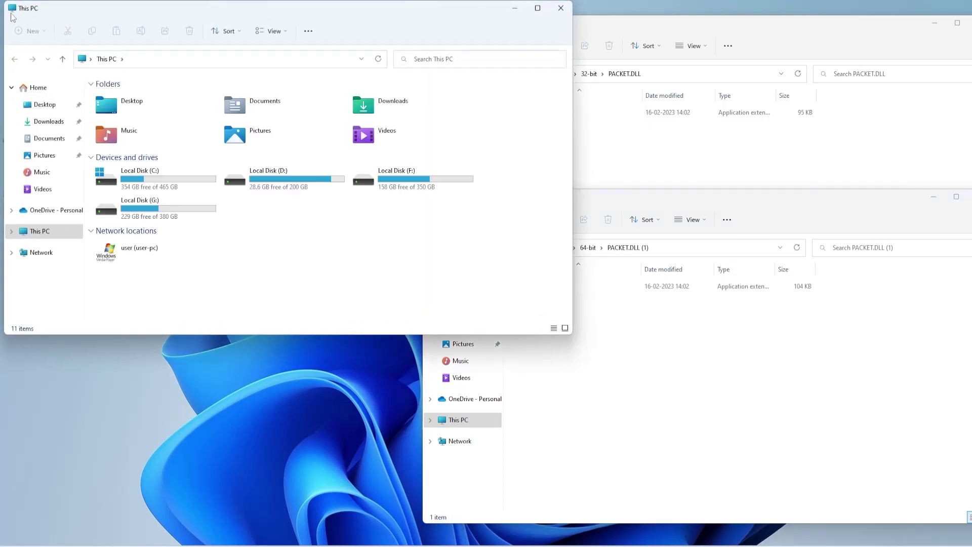
pyautogui.doubleClick(161, 192)
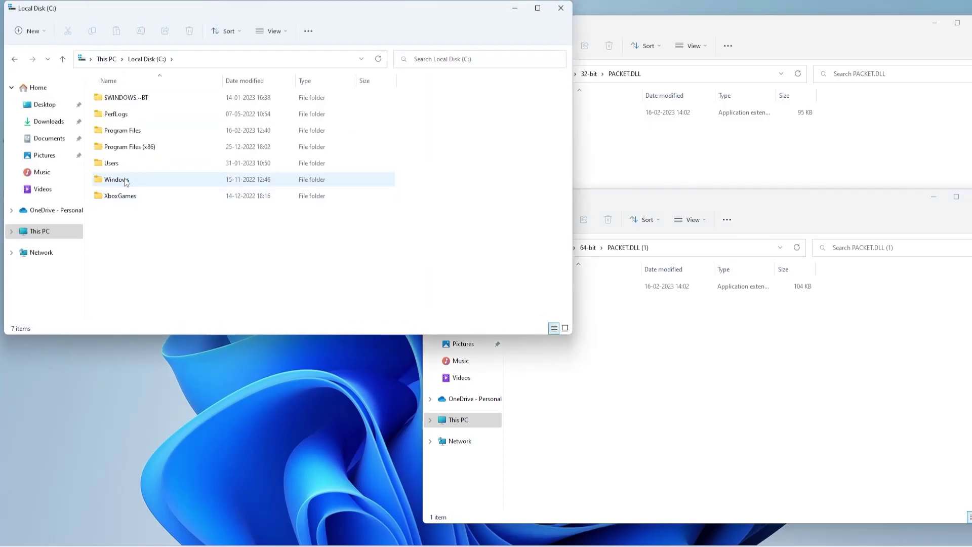
pyautogui.doubleClick(126, 180)
pyautogui.scroll(-5, 141, 230)
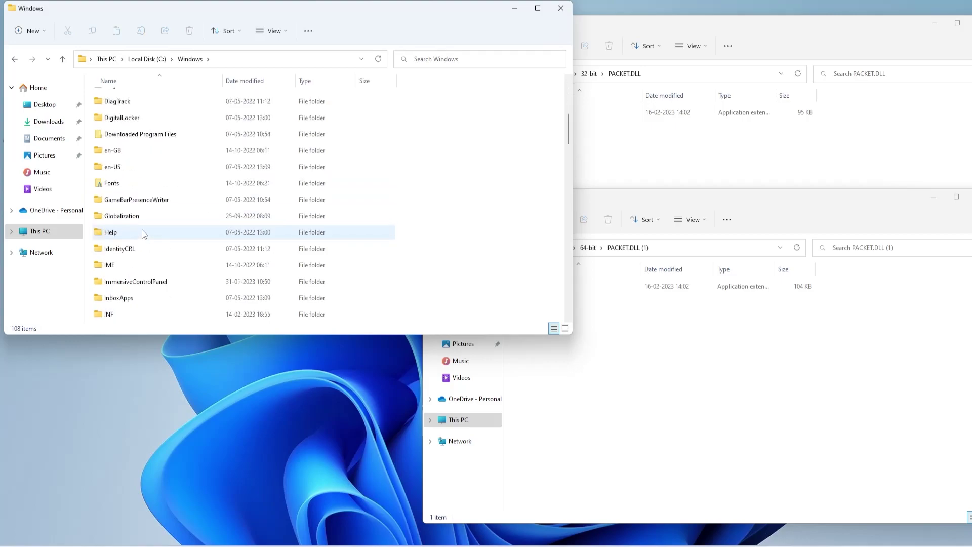
pyautogui.scroll(-7, 141, 231)
pyautogui.scroll(-5, 140, 230)
pyautogui.scroll(-1, 140, 231)
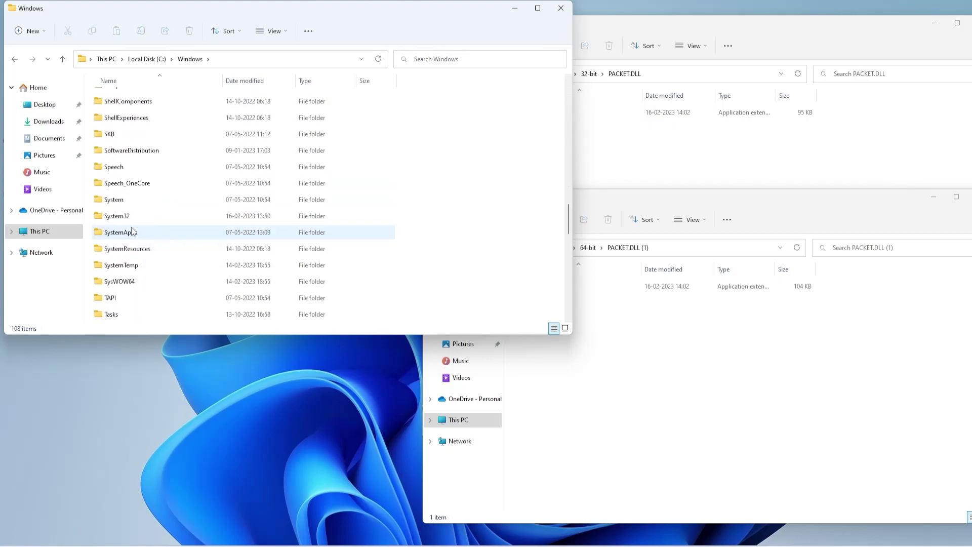
pyautogui.click(126, 218)
pyautogui.keyDown('ctrl'); pyautogui.click(126, 284); pyautogui.keyUp('ctrl')
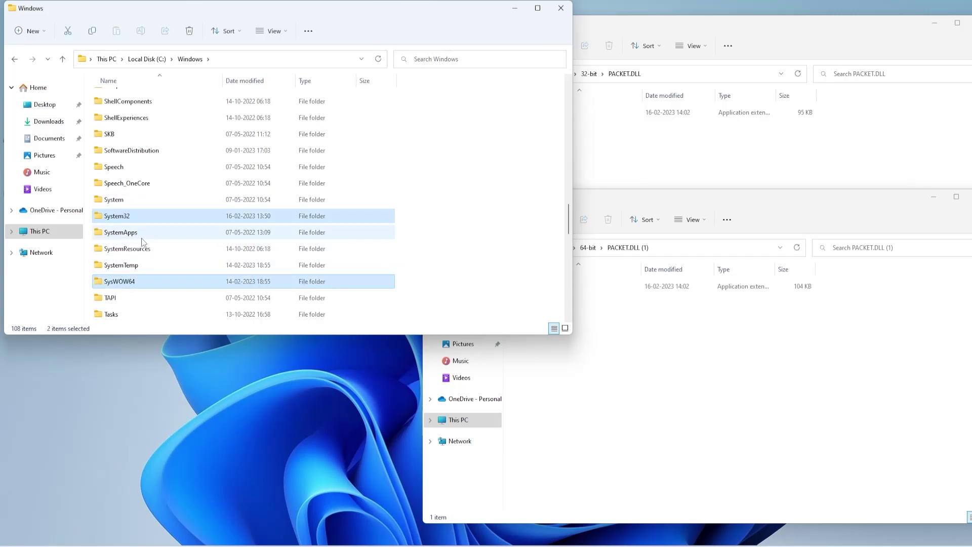
pyautogui.click(116, 215)
# Step: Move the 64-bit Packet.dll into System32 and the 32-bit Packet.dll into SysWOW64, approving both admin prompts
pyautogui.click(659, 340)
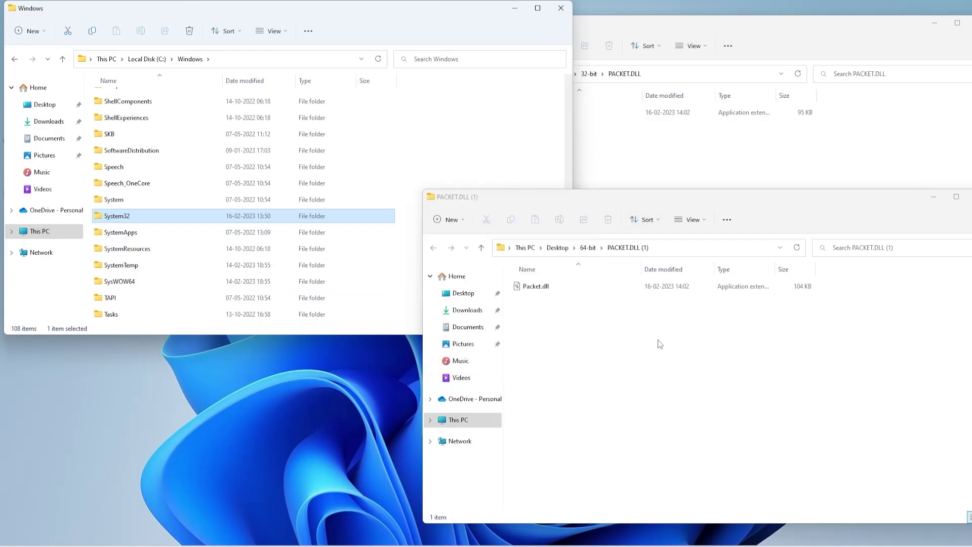
pyautogui.moveTo(542, 290); pyautogui.dragTo(119, 217)
pyautogui.click(464, 207)
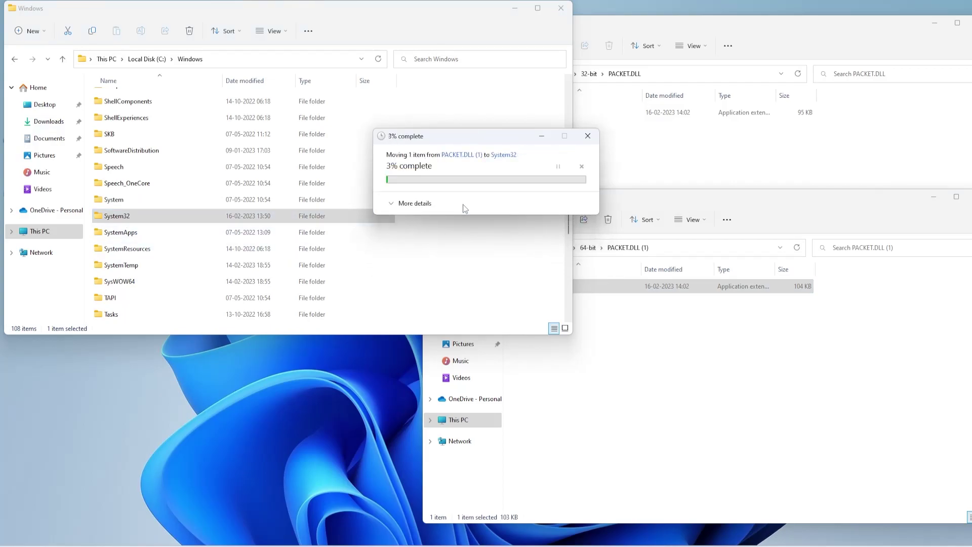
pyautogui.click(654, 155)
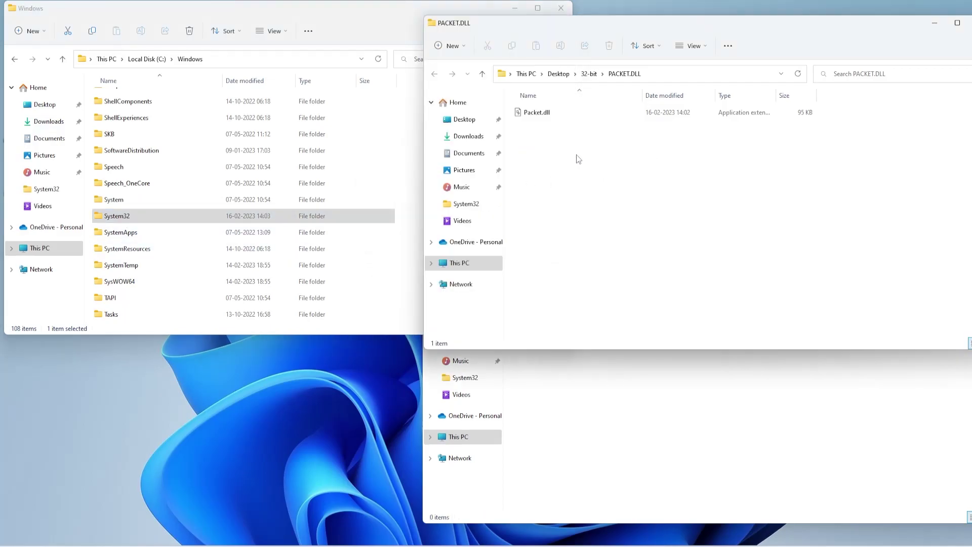
pyautogui.moveTo(540, 117); pyautogui.dragTo(155, 287)
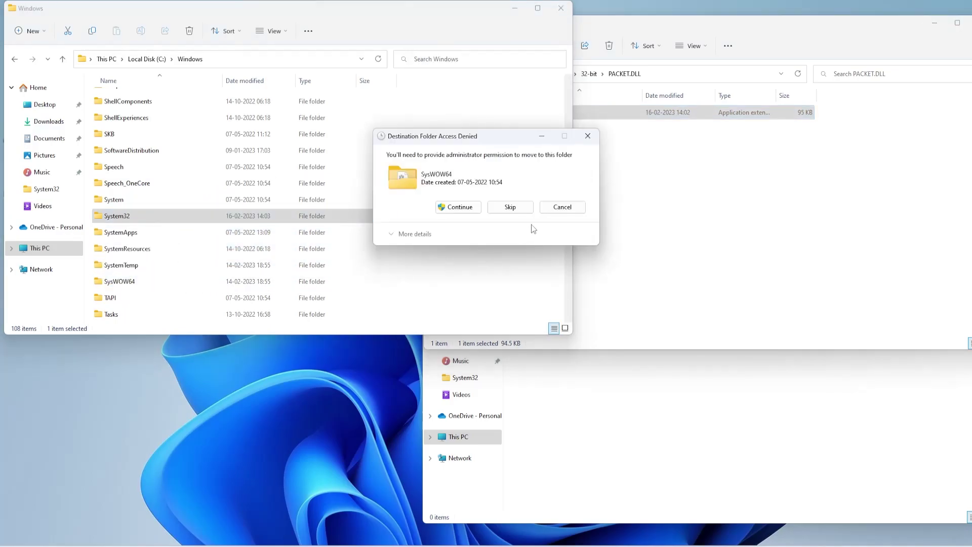
pyautogui.click(459, 207)
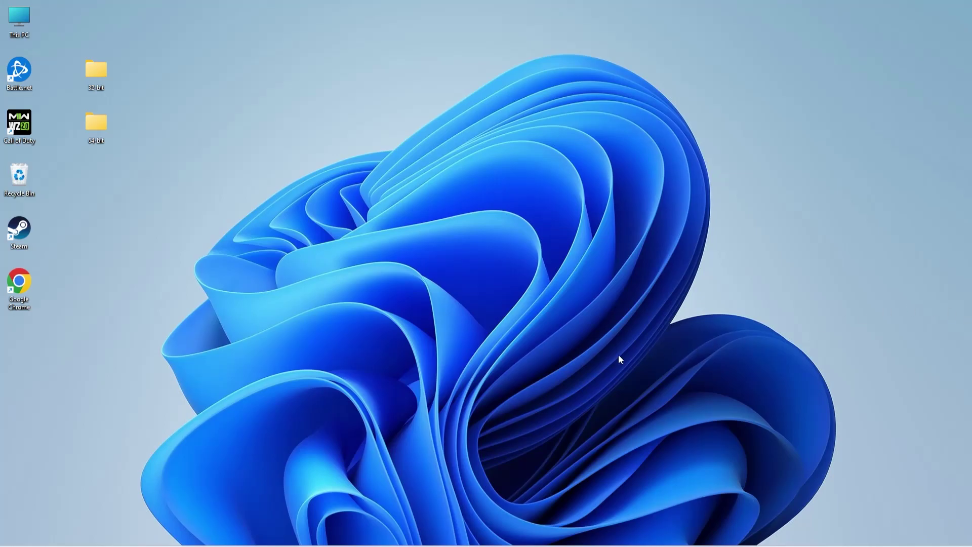
# Step: Check in System Information that the System Type is an x64-based PC
pyautogui.press('super+s')
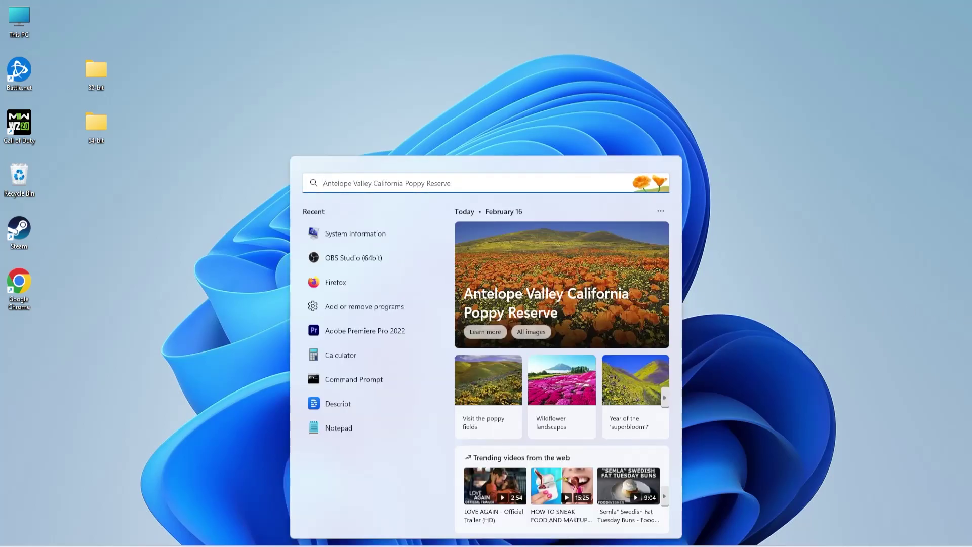
pyautogui.write('system information')
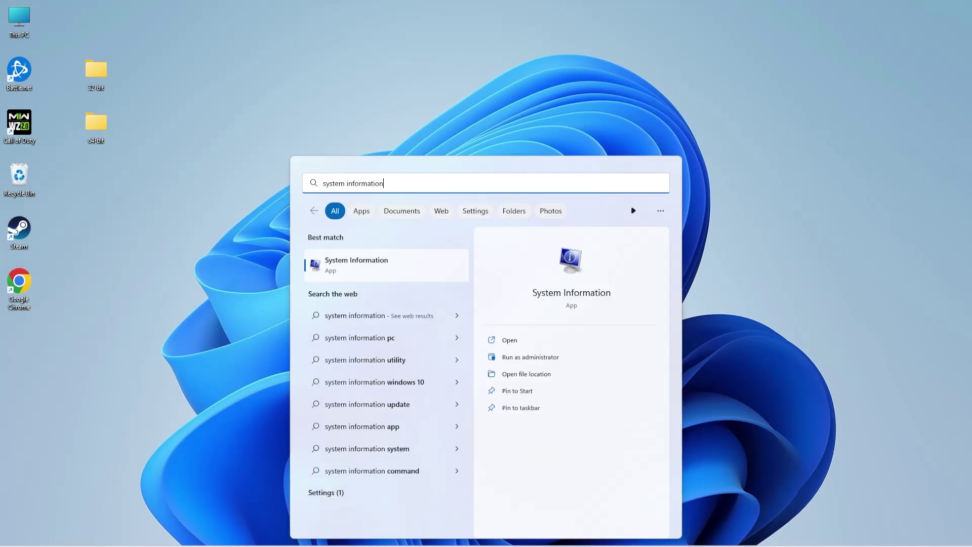
pyautogui.press('Return')
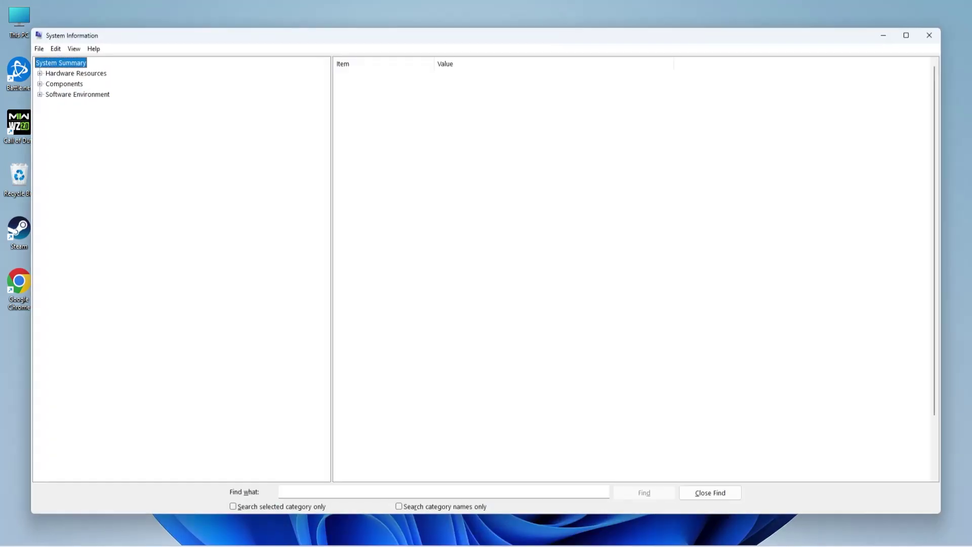
pyautogui.click(369, 156)
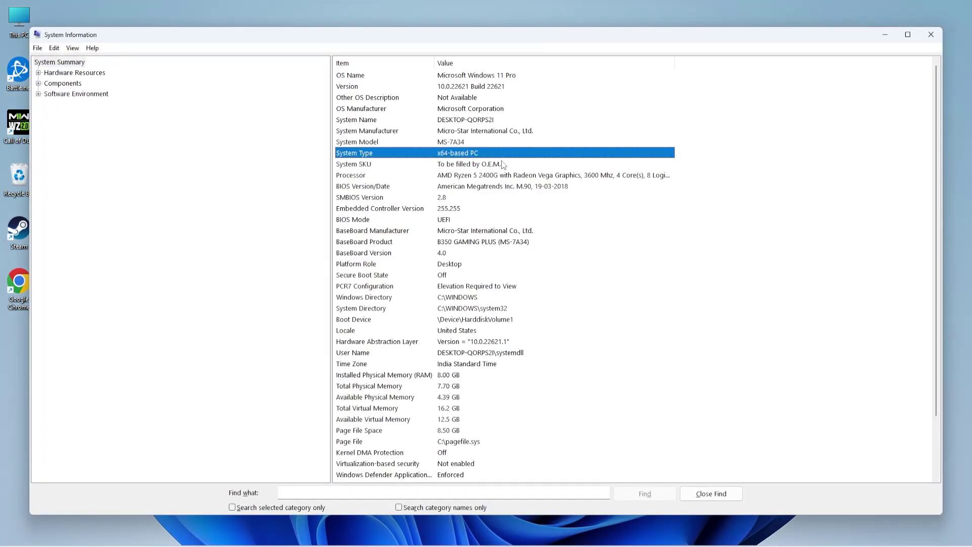
pyautogui.click(931, 34)
# Step: Launch Chrome and load the pasted Visual C++ Redistributable downloads page address
pyautogui.doubleClick(12, 297)
pyautogui.click(175, 28)
pyautogui.write('https://learn.microsoft.com/en-us/cpp/windows/latest-supported-vc-redist?view=msvc-170')
pyautogui.press('Return')
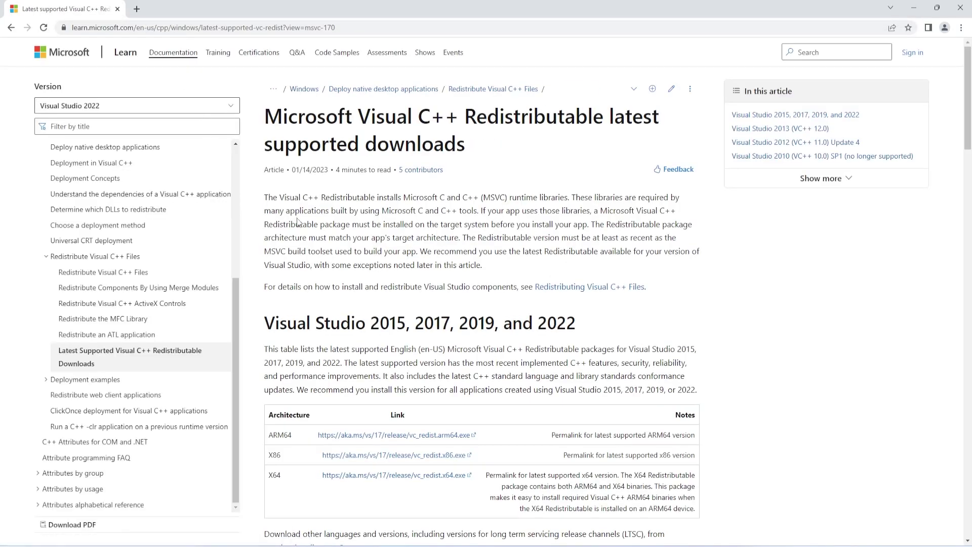
# Step: Save VC_redist.x64.exe from the X64 link in the downloads table into Downloads
pyautogui.scroll(-2, 304, 225)
pyautogui.scroll(-2, 308, 227)
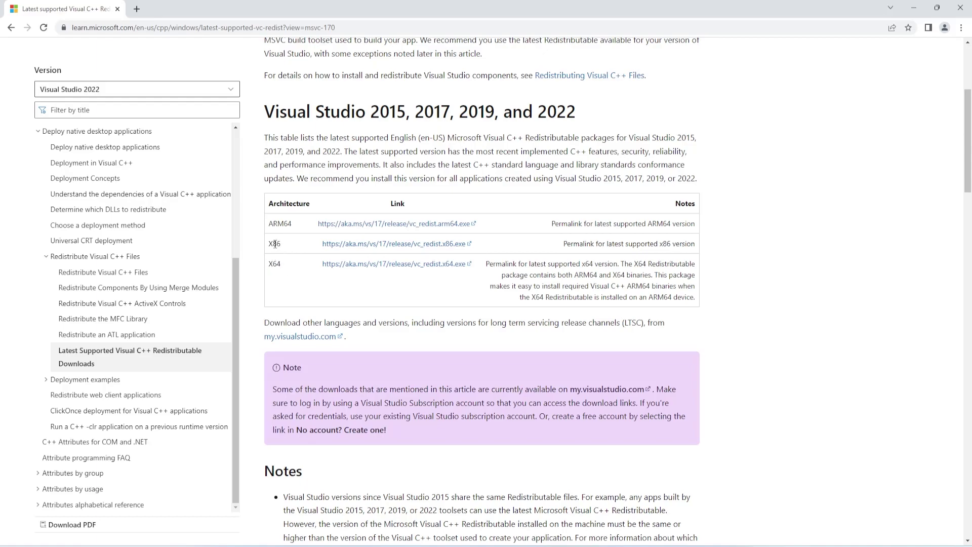
pyautogui.click(362, 266)
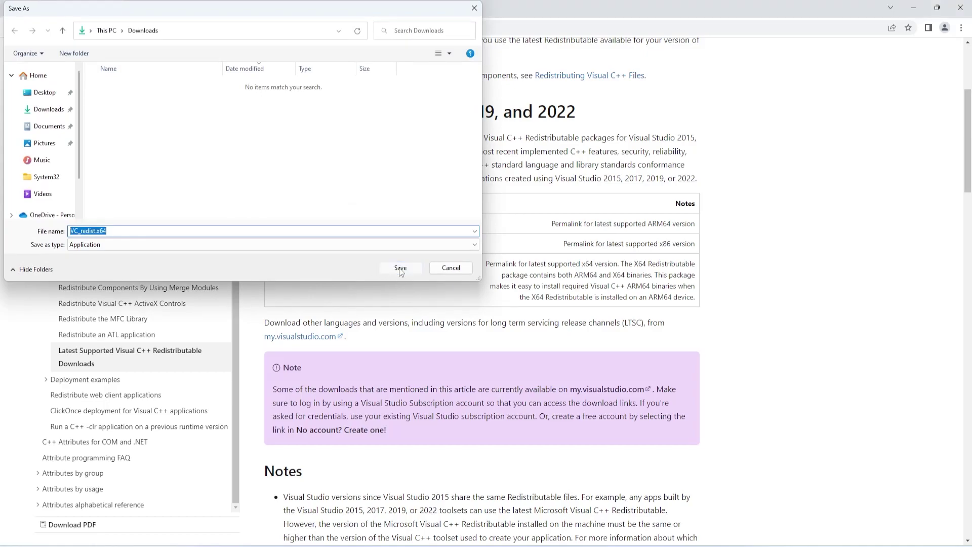
pyautogui.click(400, 268)
pyautogui.click(109, 533)
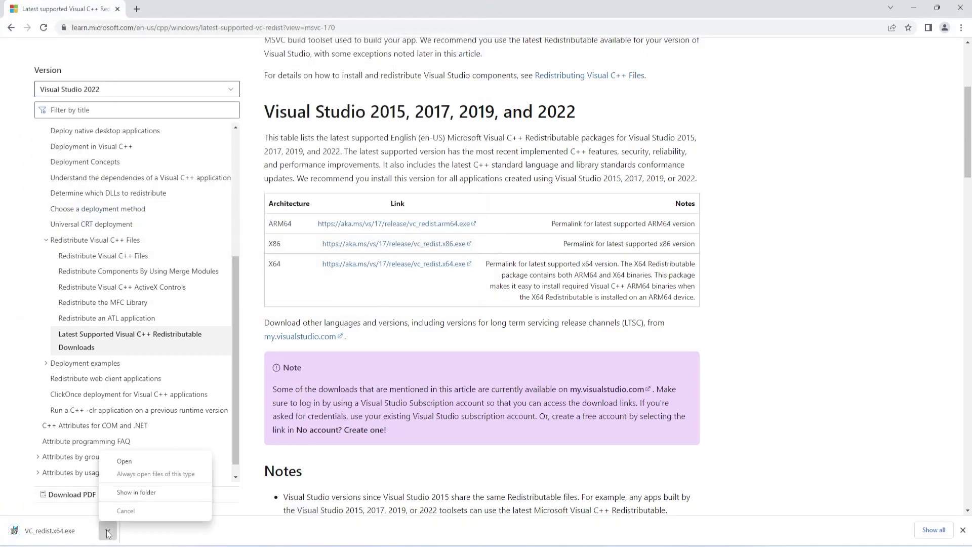
# Step: Run VC_redist.x64 as administrator, accept the license, install, and close the success message
pyautogui.click(132, 494)
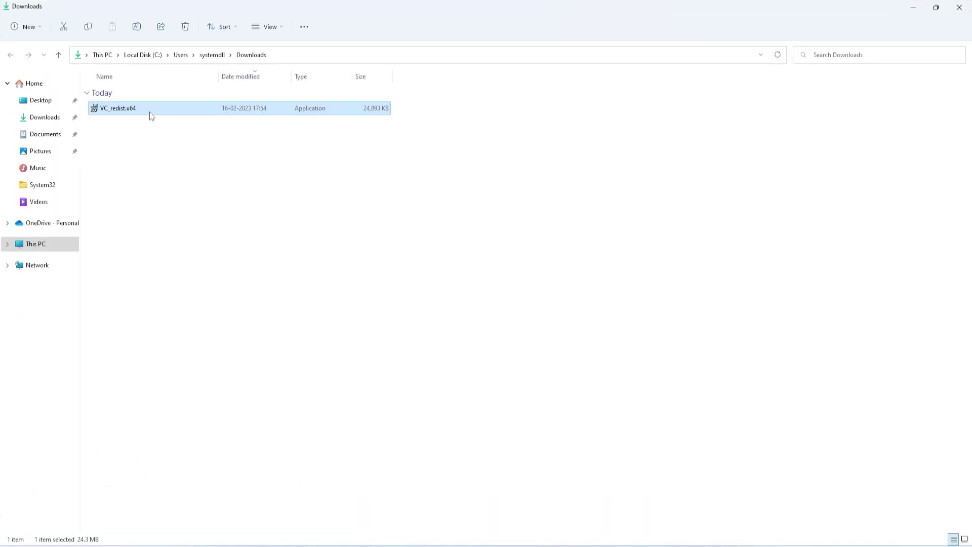
pyautogui.rightClick(148, 108)
pyautogui.click(176, 160)
pyautogui.click(451, 324)
pyautogui.click(539, 339)
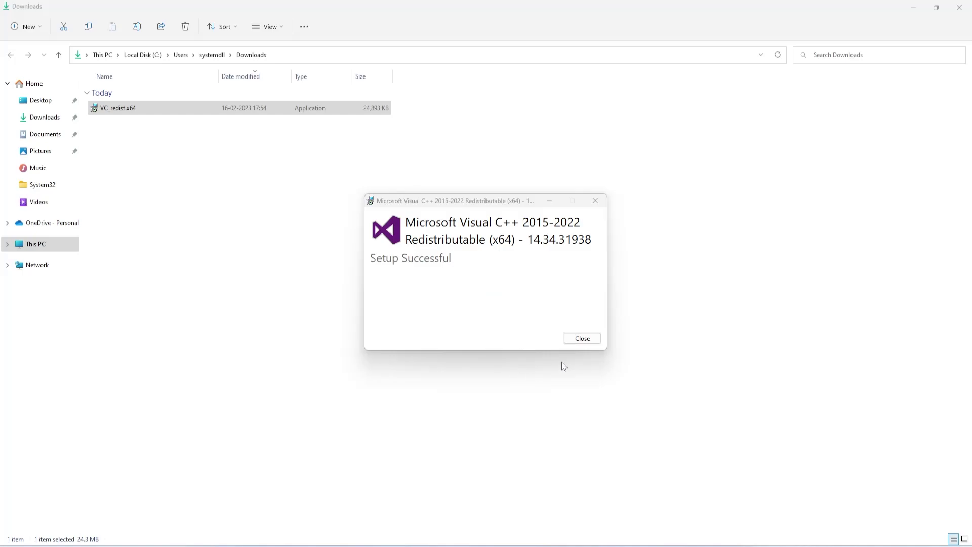
pyautogui.click(580, 339)
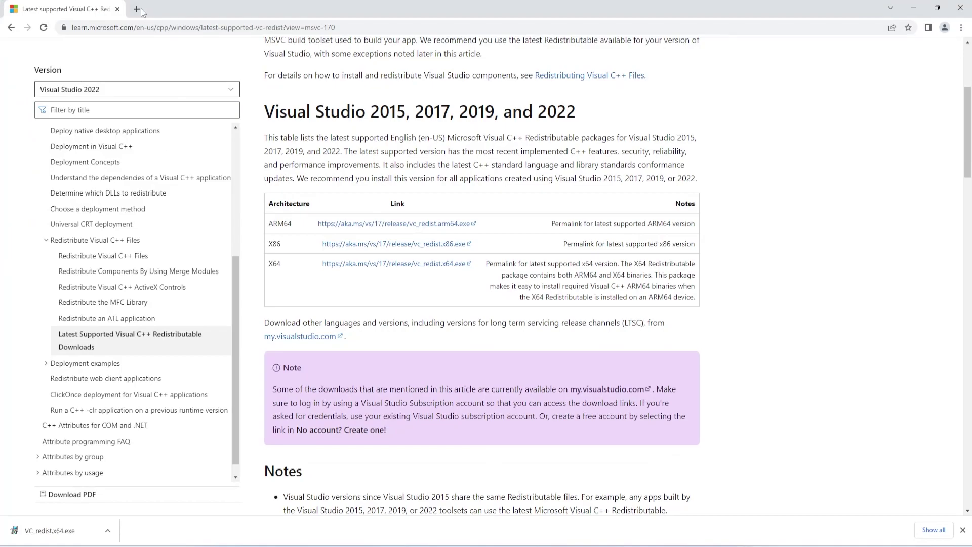
# Step: In a new tab, open Microsoft's developer tools downloads page via the MS Redistributable shortcut and scroll it
pyautogui.click(141, 10)
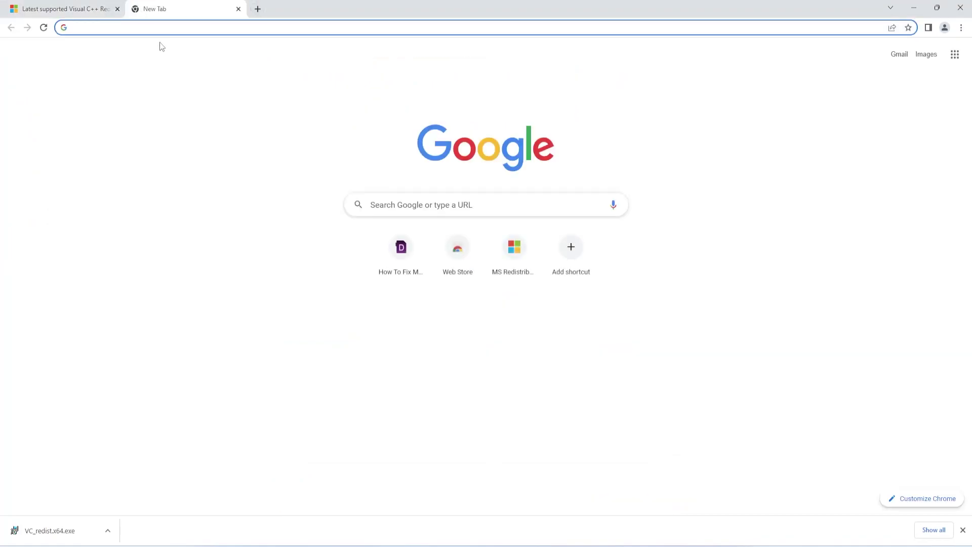
pyautogui.click(533, 266)
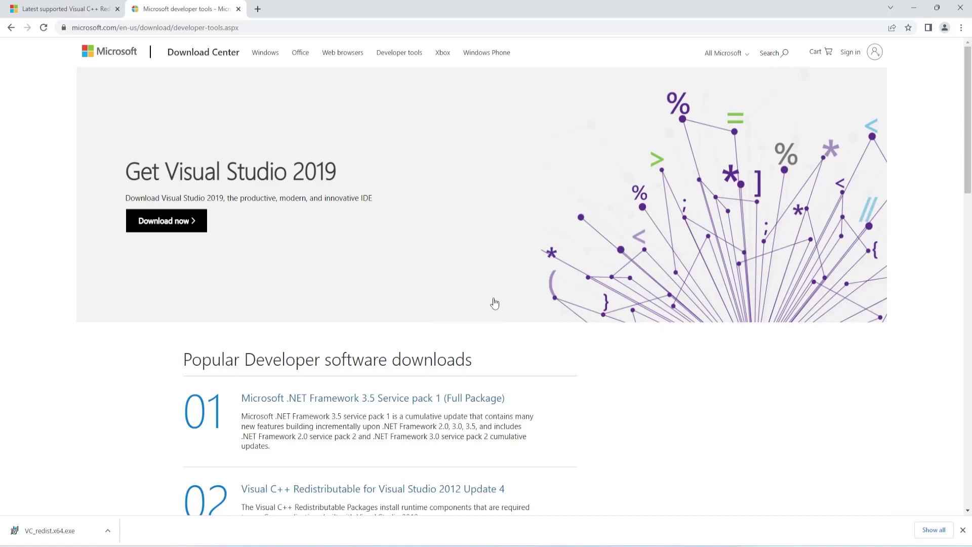
pyautogui.scroll(-5, 494, 303)
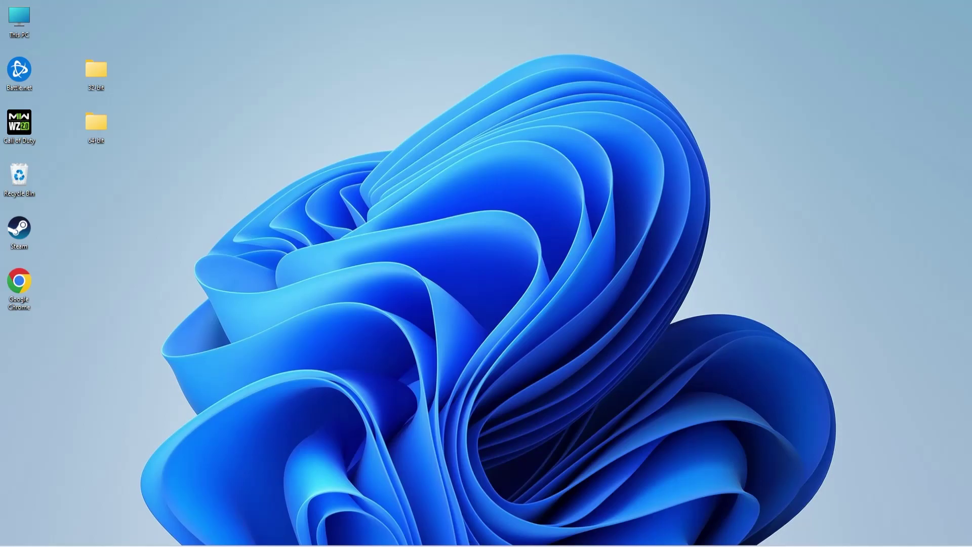
# Step: Launch cmd as administrator from Windows search and run sfc /scannow
pyautogui.press('super+s')
pyautogui.write('cmd')
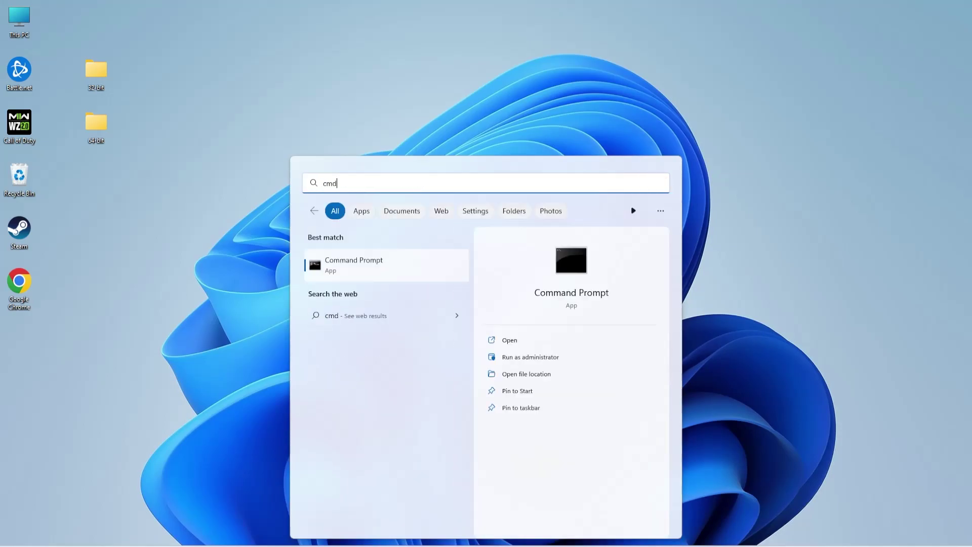
pyautogui.click(532, 358)
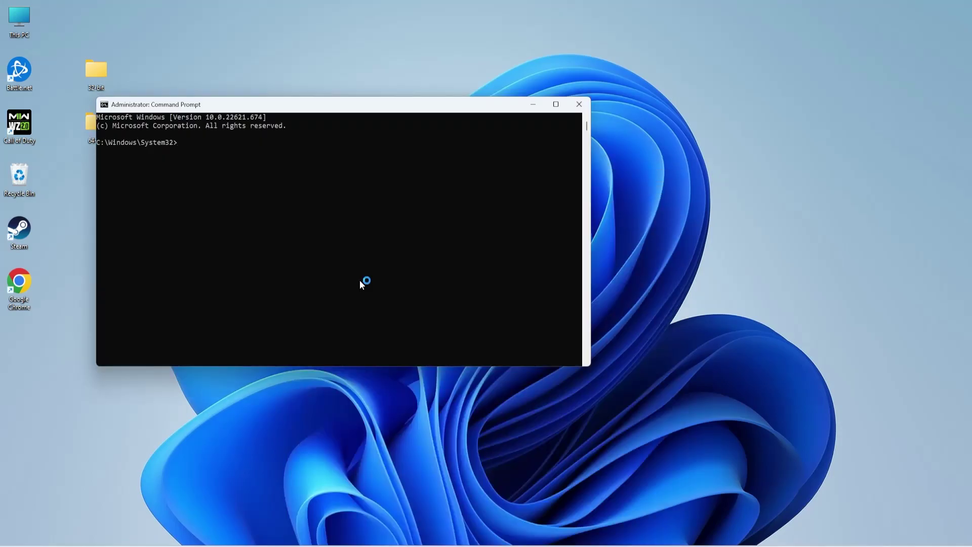
pyautogui.write('sfc /scannow')
pyautogui.press('Return')
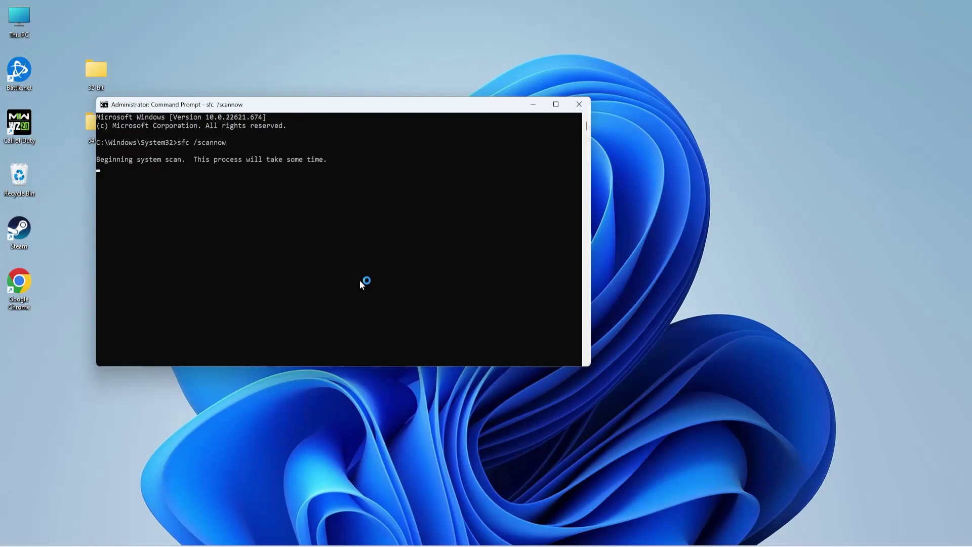